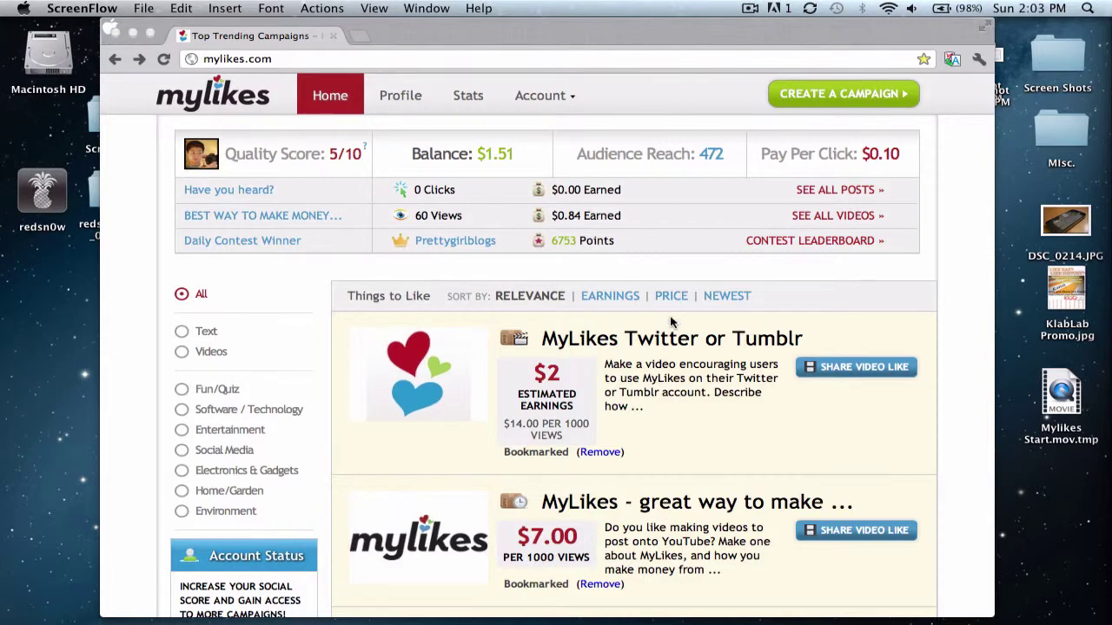
Step: Filter the Home campaign listings to show only text campaigns
scroll(681, 295, "down", 5)
scroll(390, 272, "up", 3)
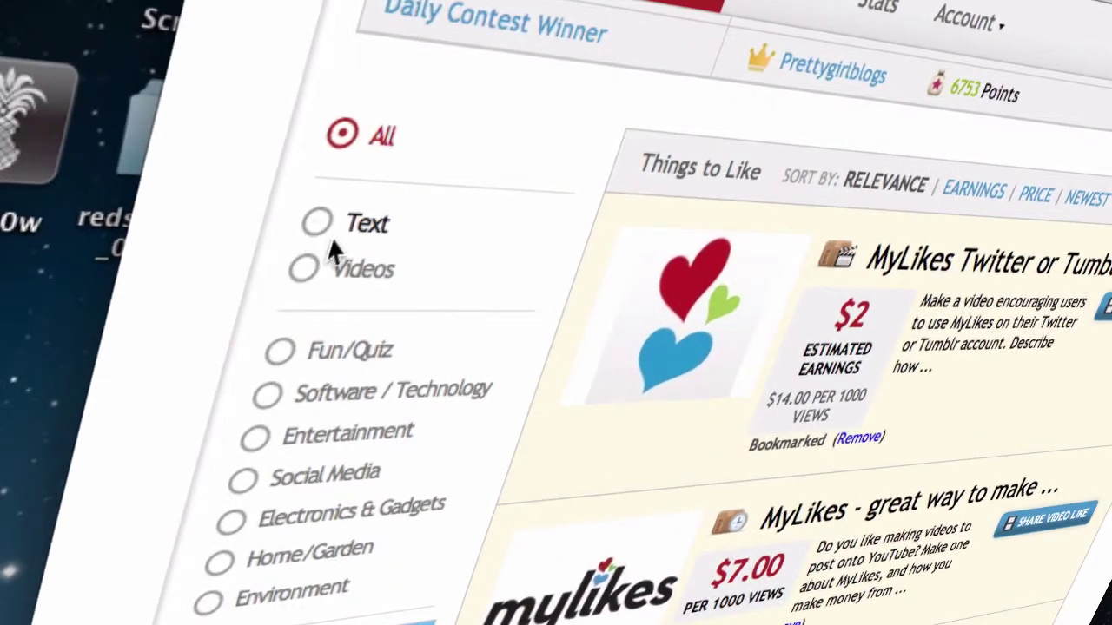
left_click(331, 245)
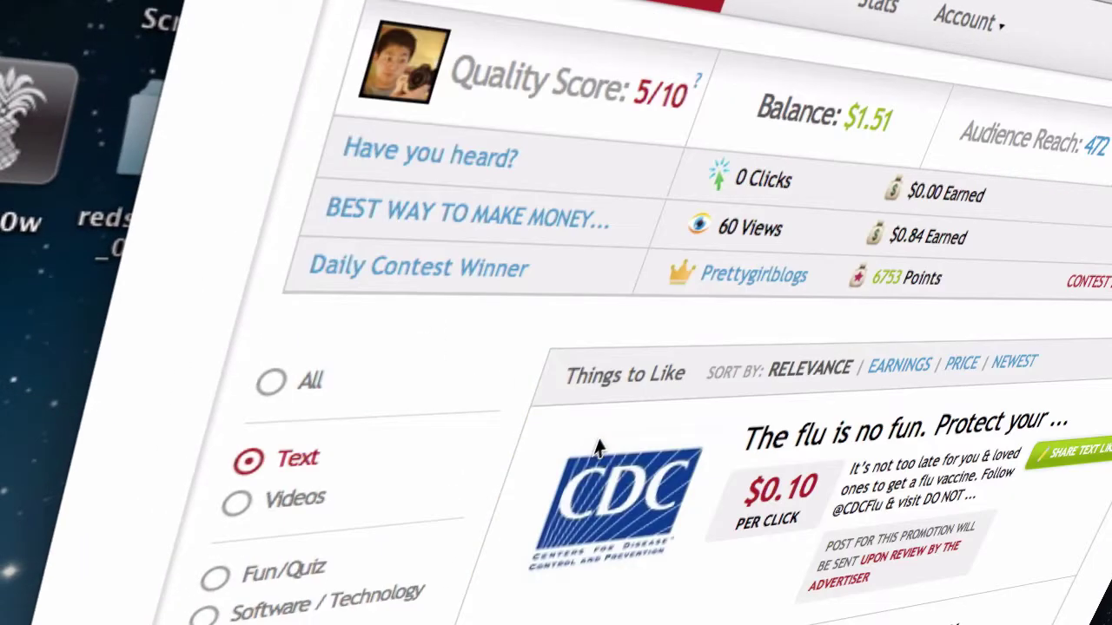
Step: Look through the account settings, public profile and audience statistics pages
left_click(964, 19)
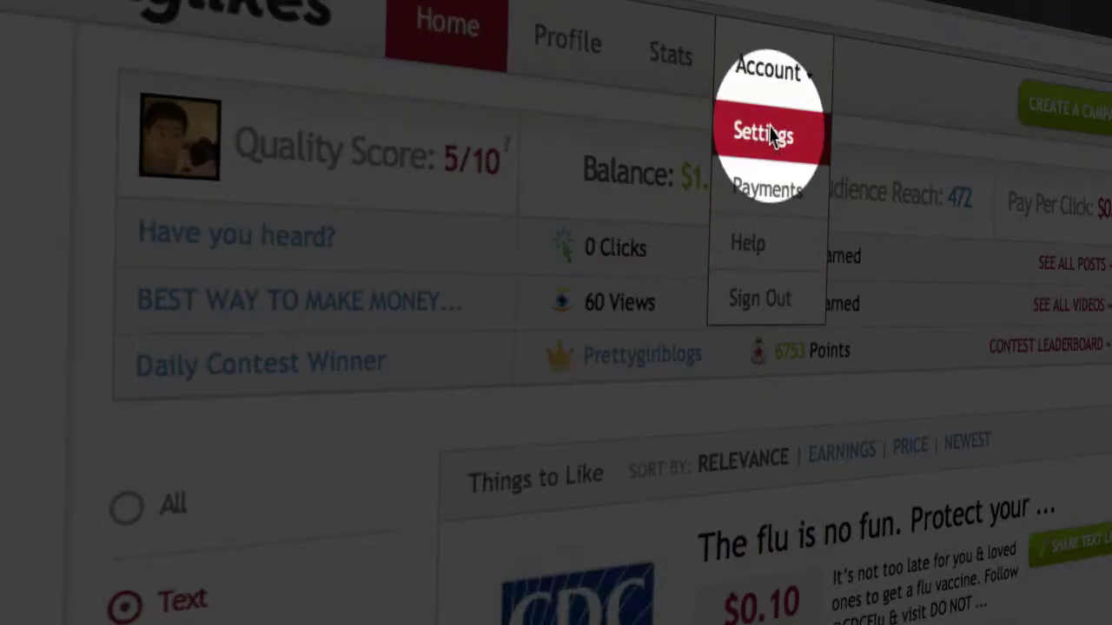
left_click(771, 137)
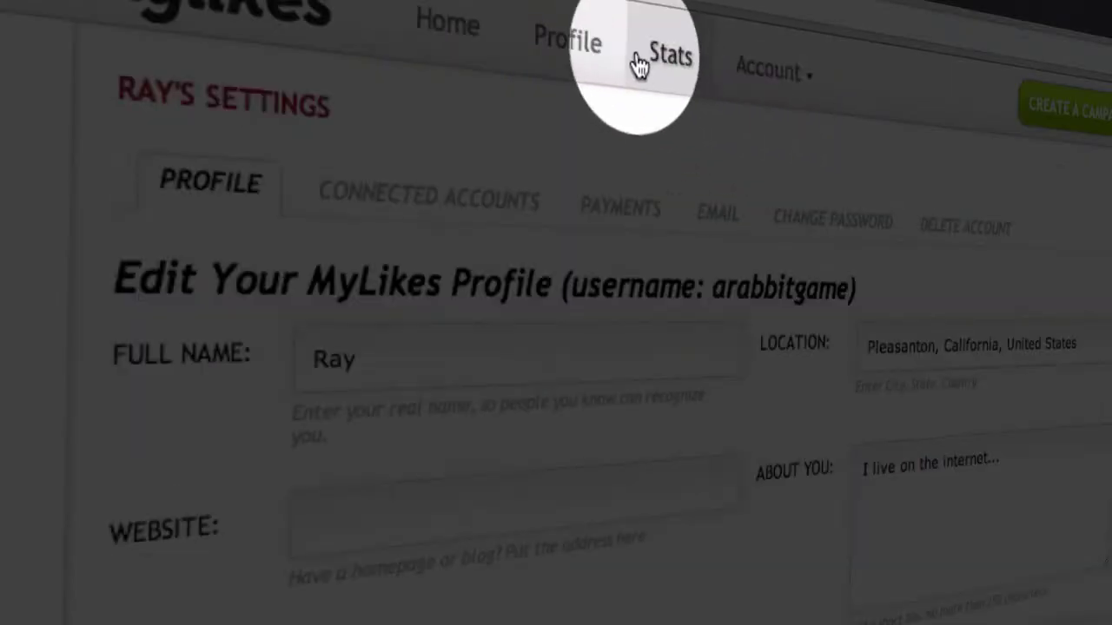
left_click(571, 55)
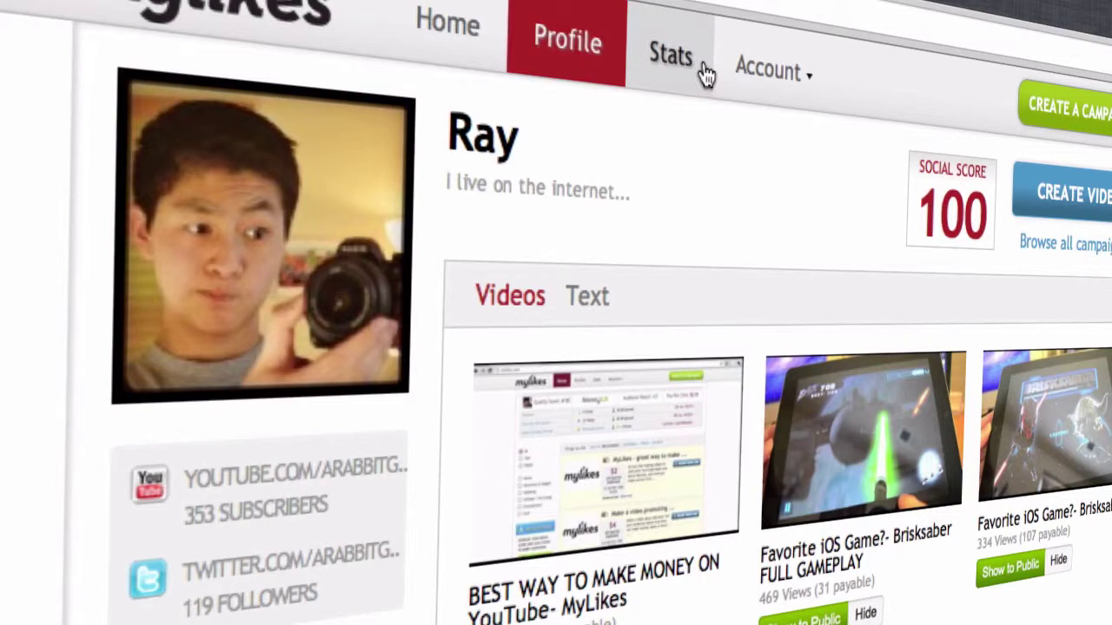
left_click(701, 75)
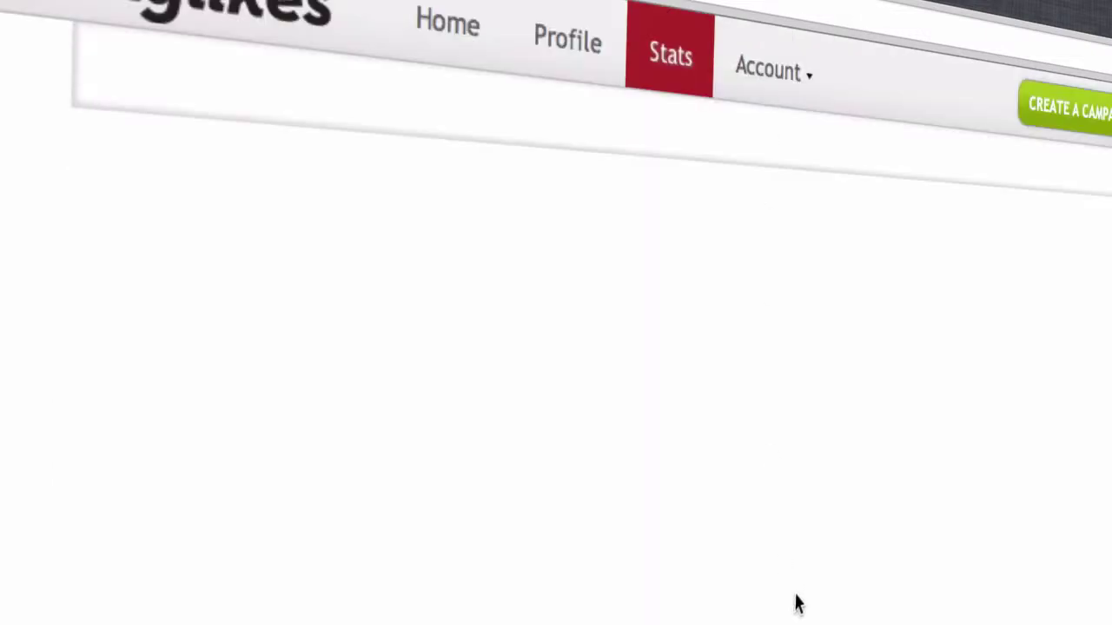
scroll(794, 602, "down", 5)
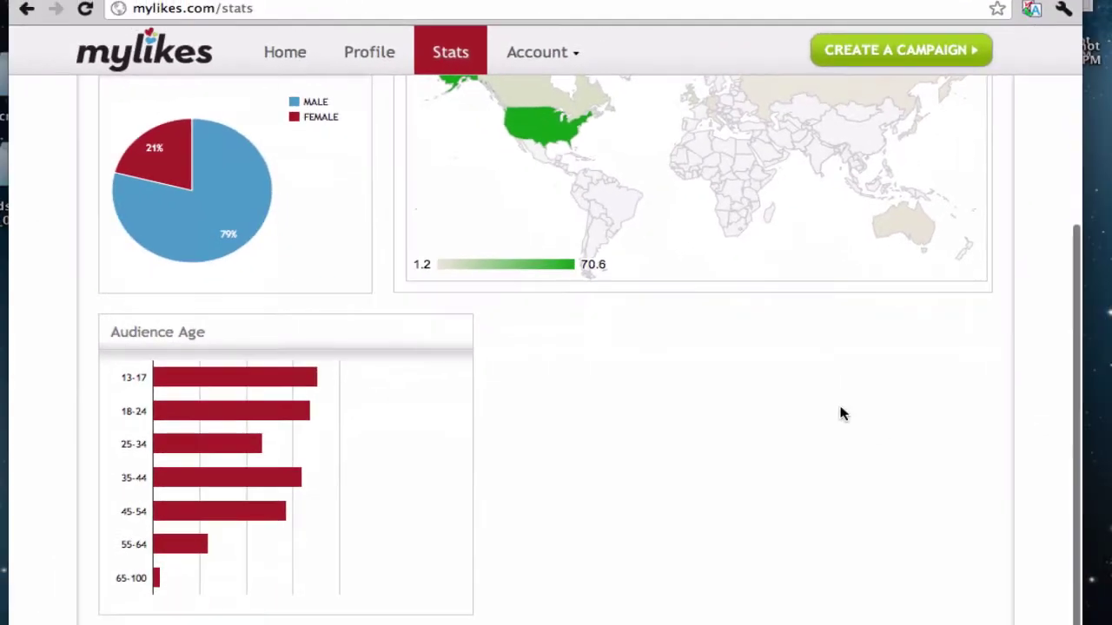
scroll(737, 434, "up", 3)
scroll(737, 434, "down", 3)
Step: Back on Home, find 'Save the earth and save money' and start sharing it
left_click(289, 48)
scroll(524, 414, "down", 10)
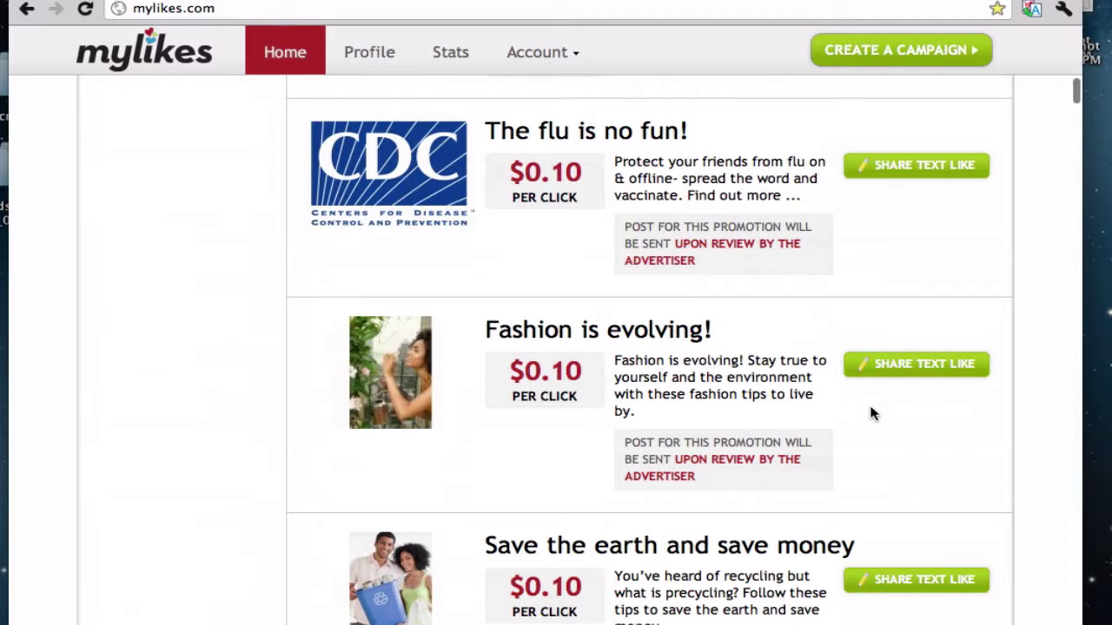
scroll(841, 417, "down", 3)
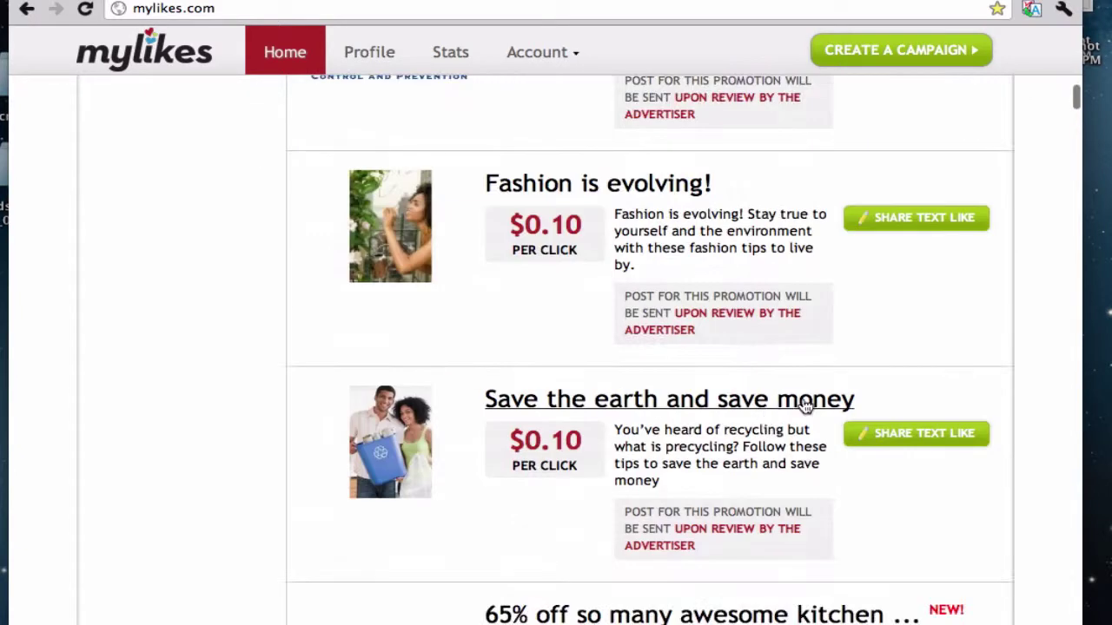
scroll(843, 408, "up", 1)
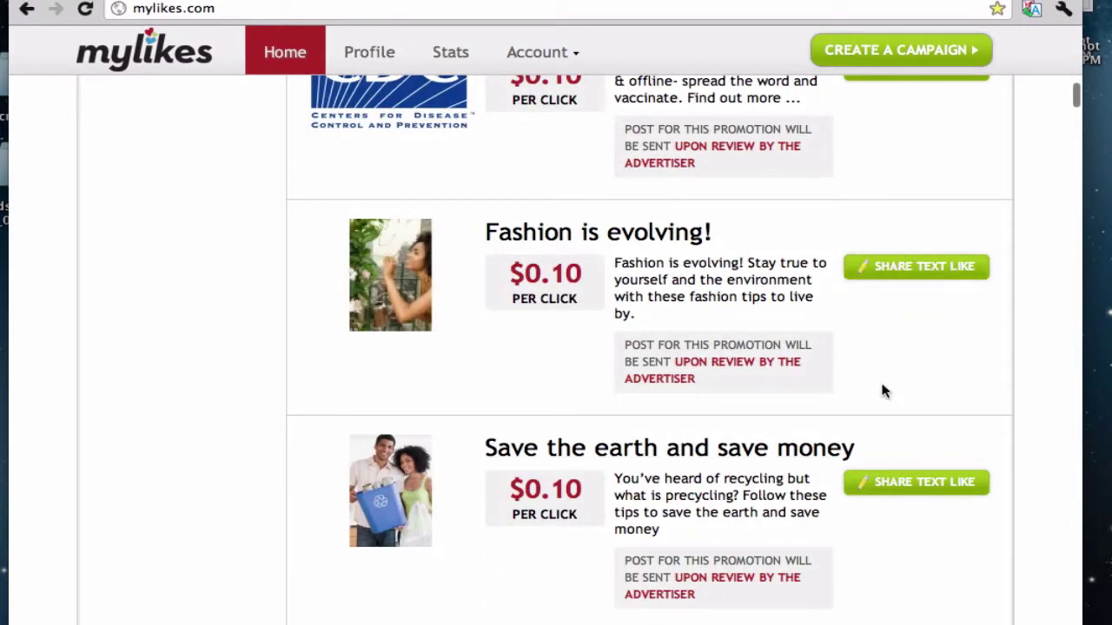
scroll(899, 408, "up", 2)
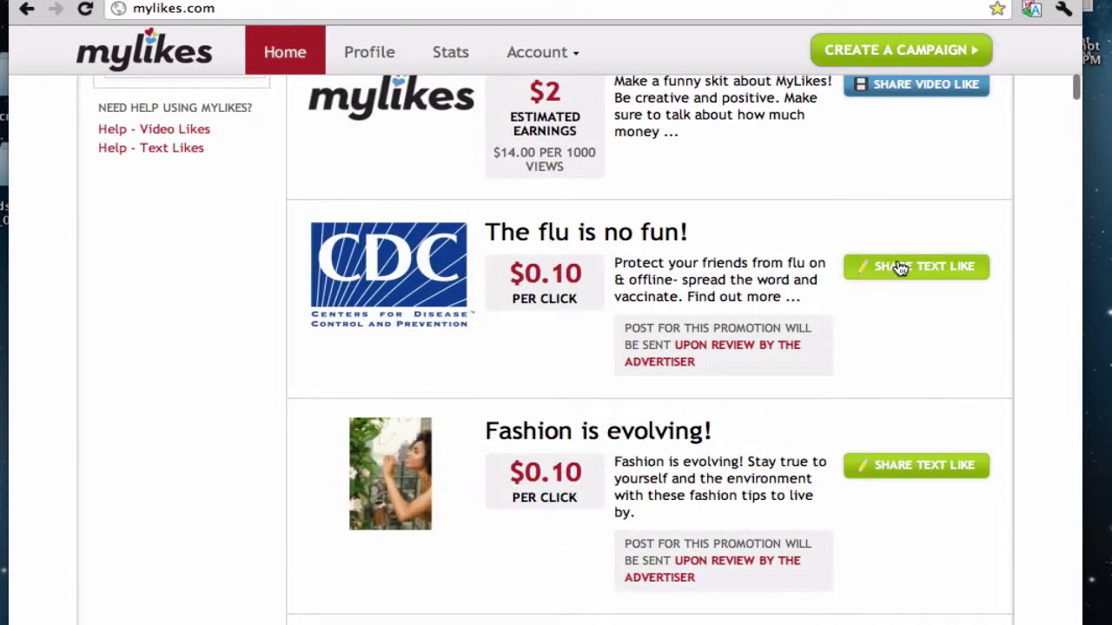
scroll(902, 270, "down", 2)
scroll(900, 422, "down", 1)
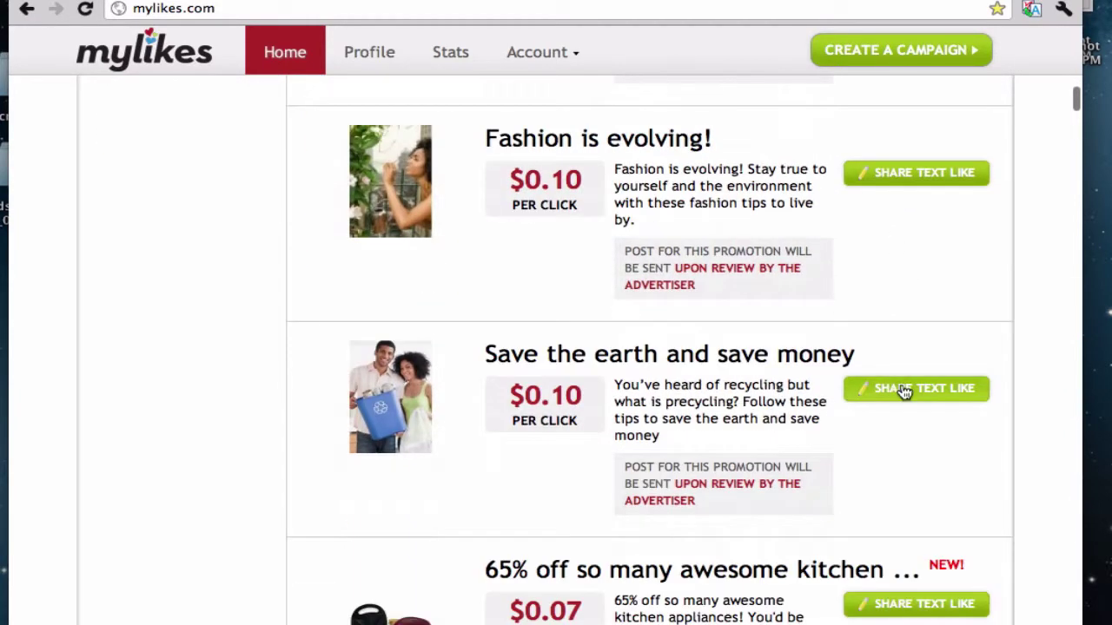
left_click(903, 389)
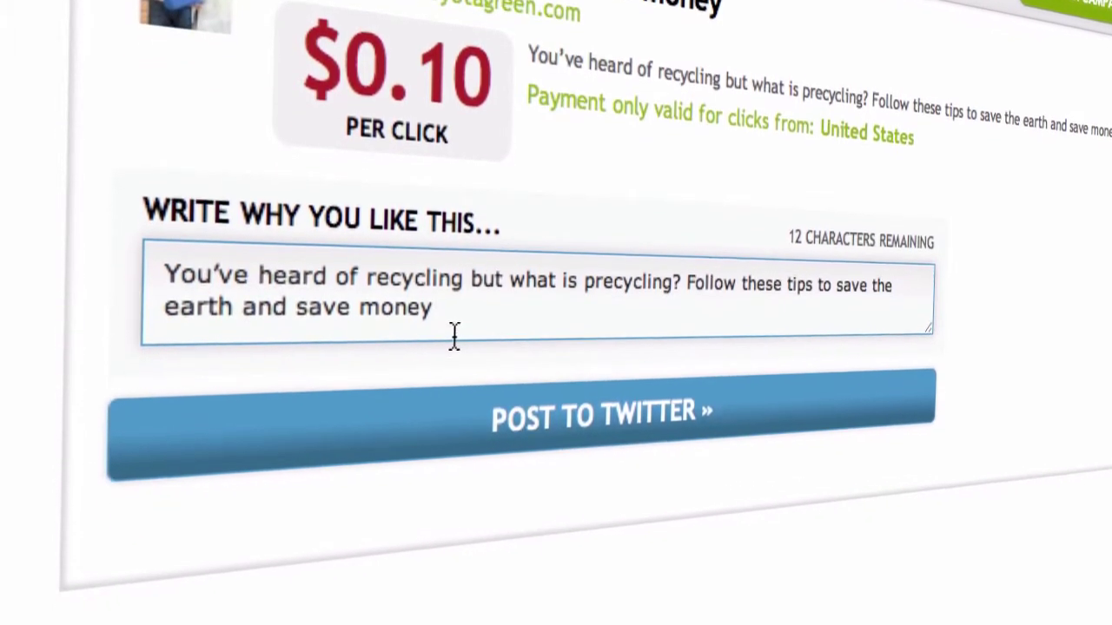
Step: Add a full stop after 'money', prepend 'Hey.' to the tweet, and post it to Twitter
type(".")
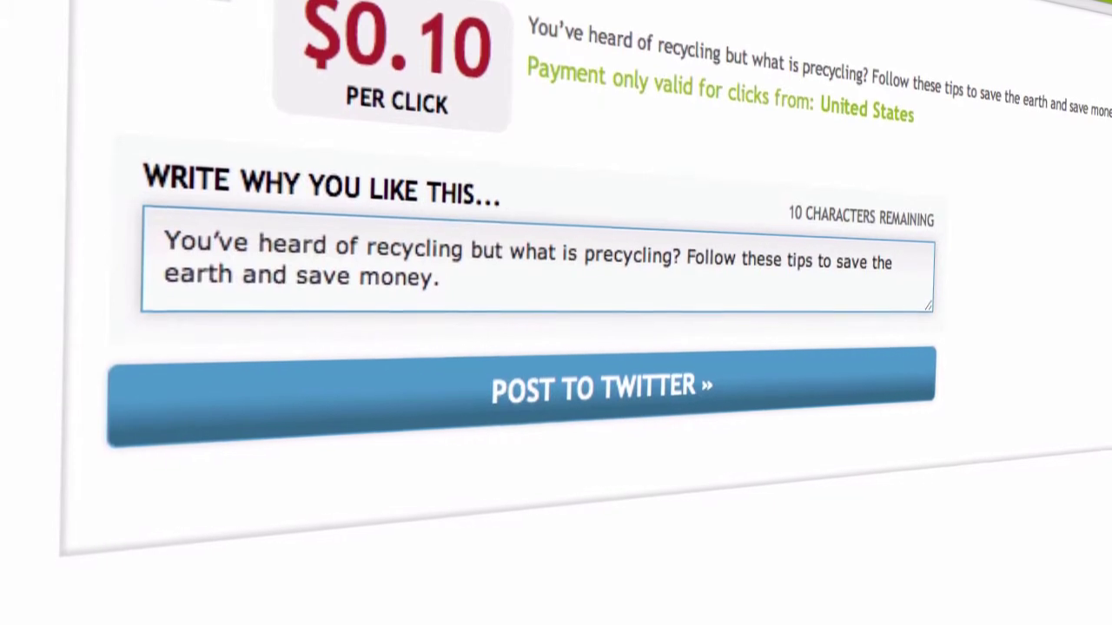
left_click(156, 242)
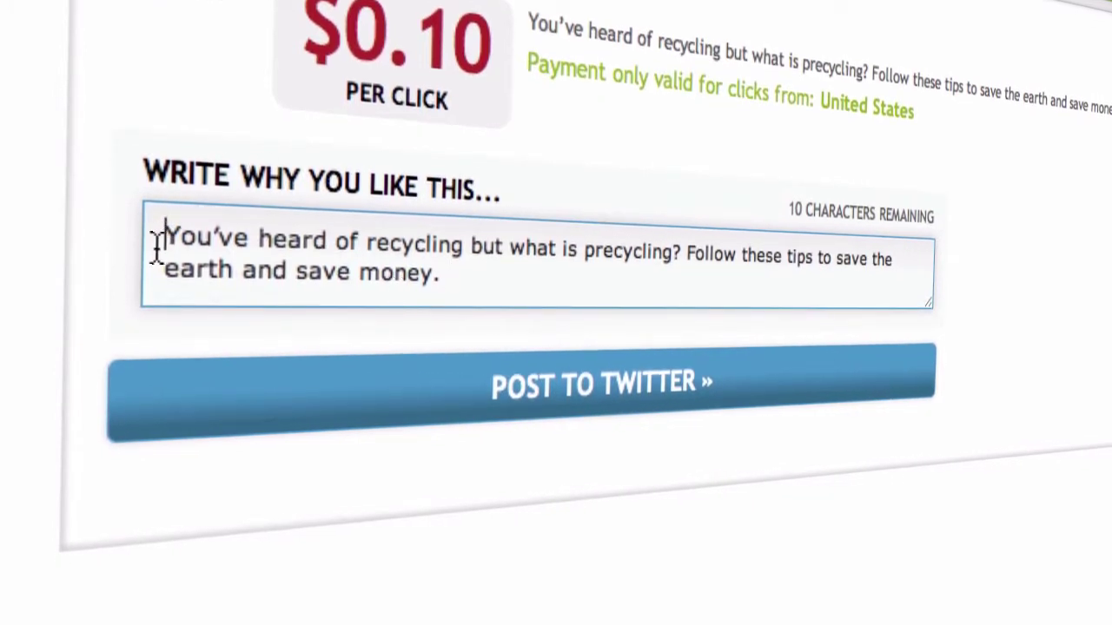
type("Hey.")
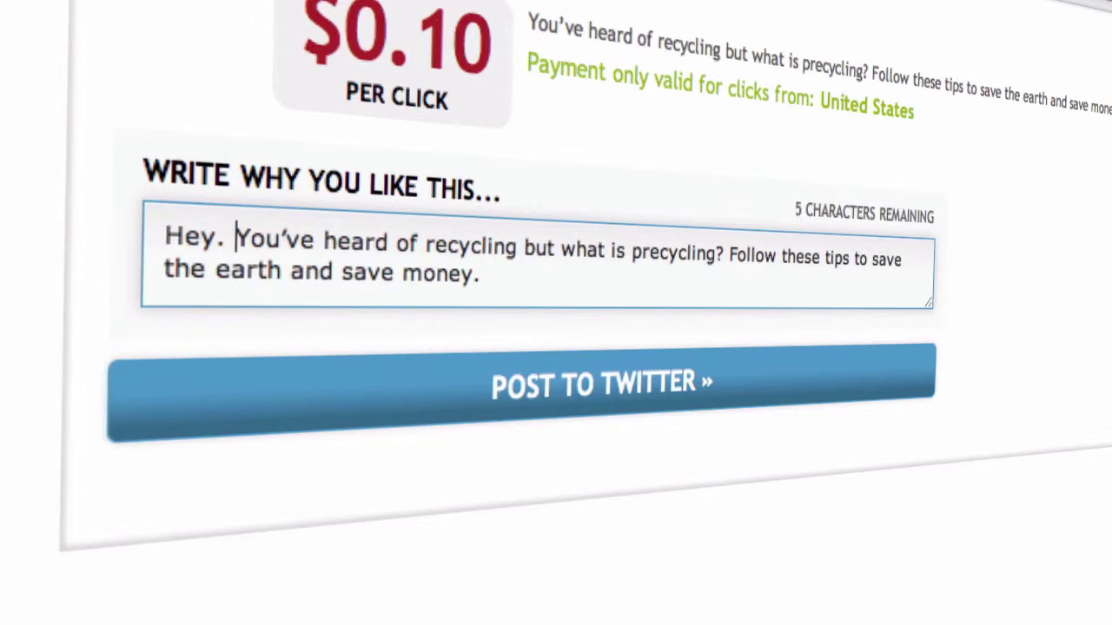
left_click(503, 397)
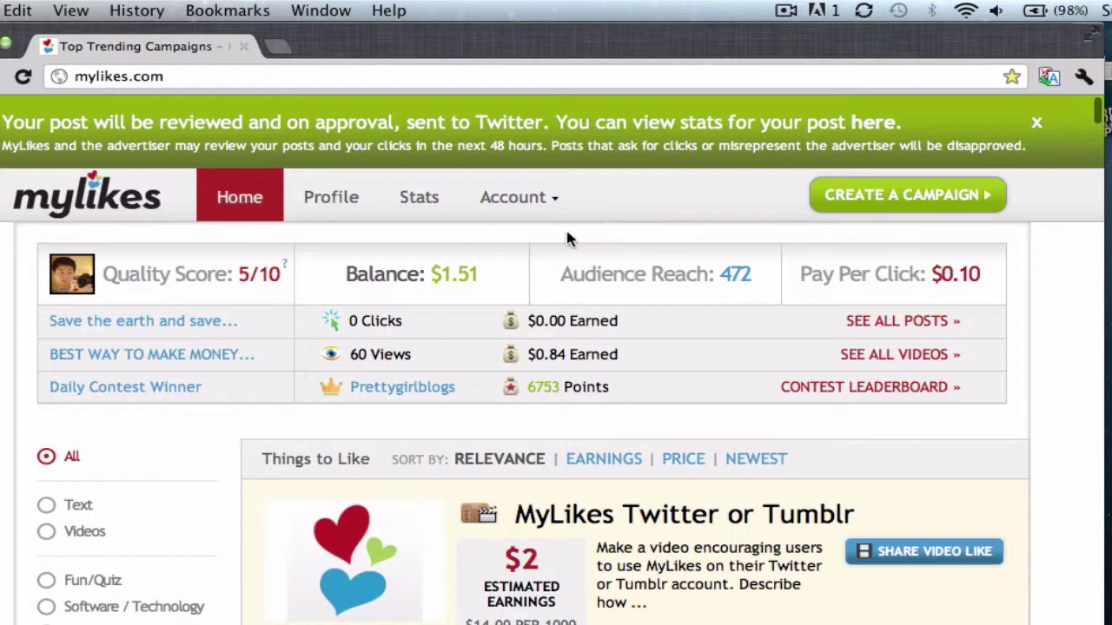
Step: Load Twitter in a new tab and scroll through the user's own profile tweets
left_click(284, 49)
left_click(991, 117)
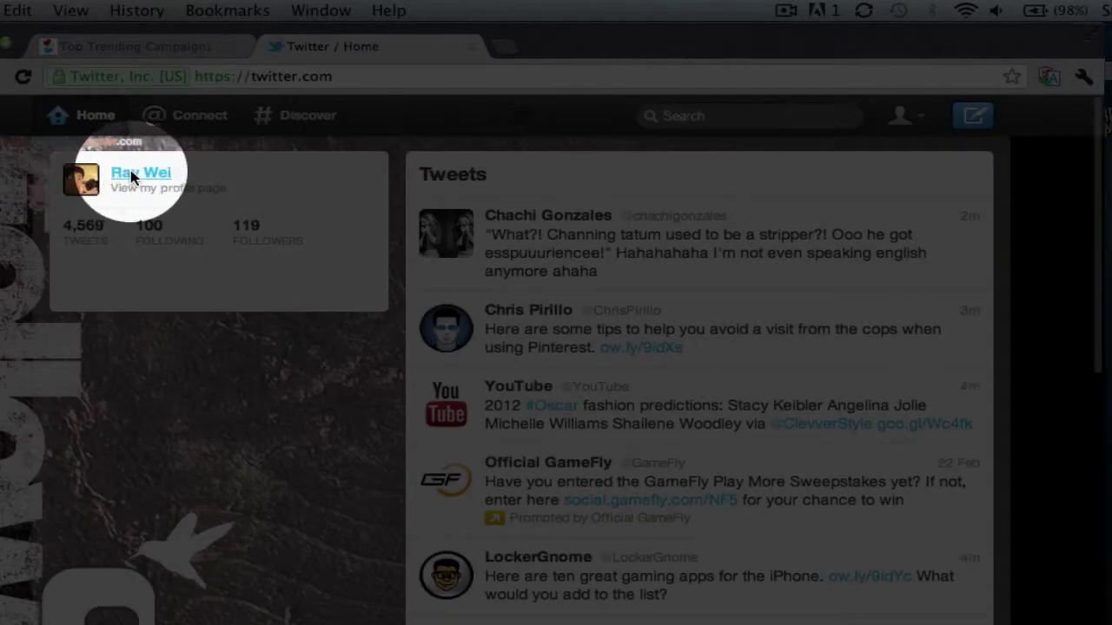
left_click(122, 174)
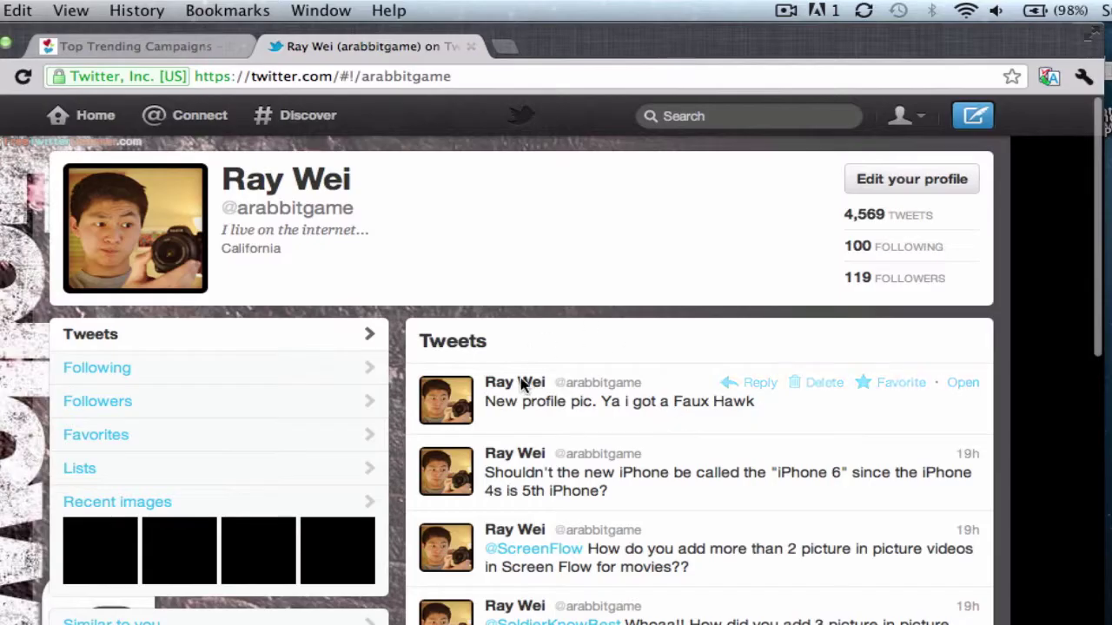
scroll(729, 539, "down", 5)
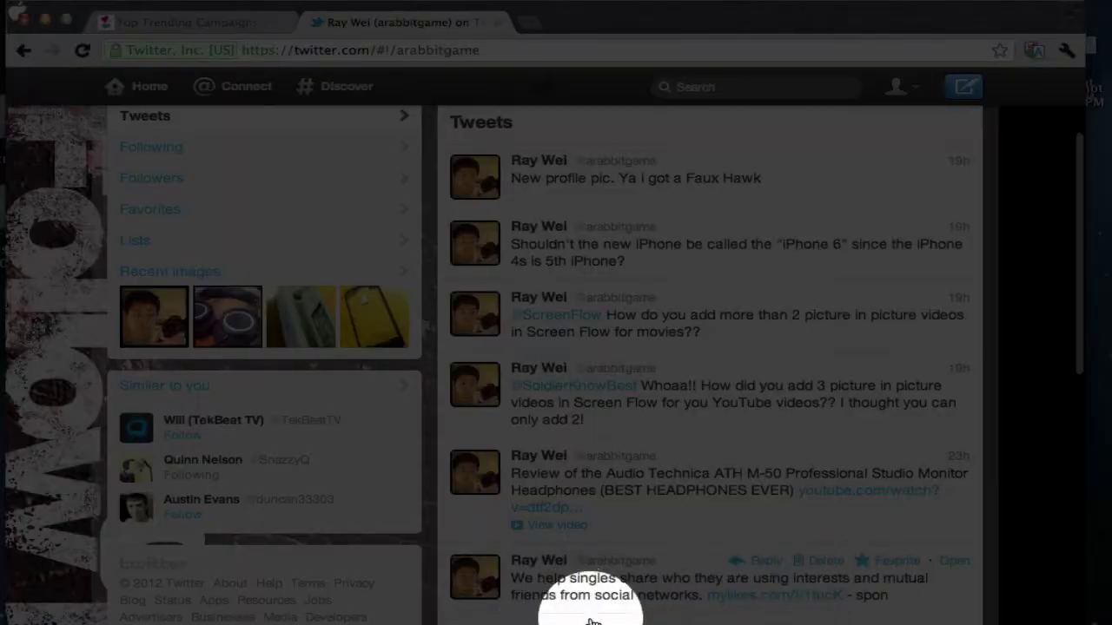
scroll(625, 608, "down", 15)
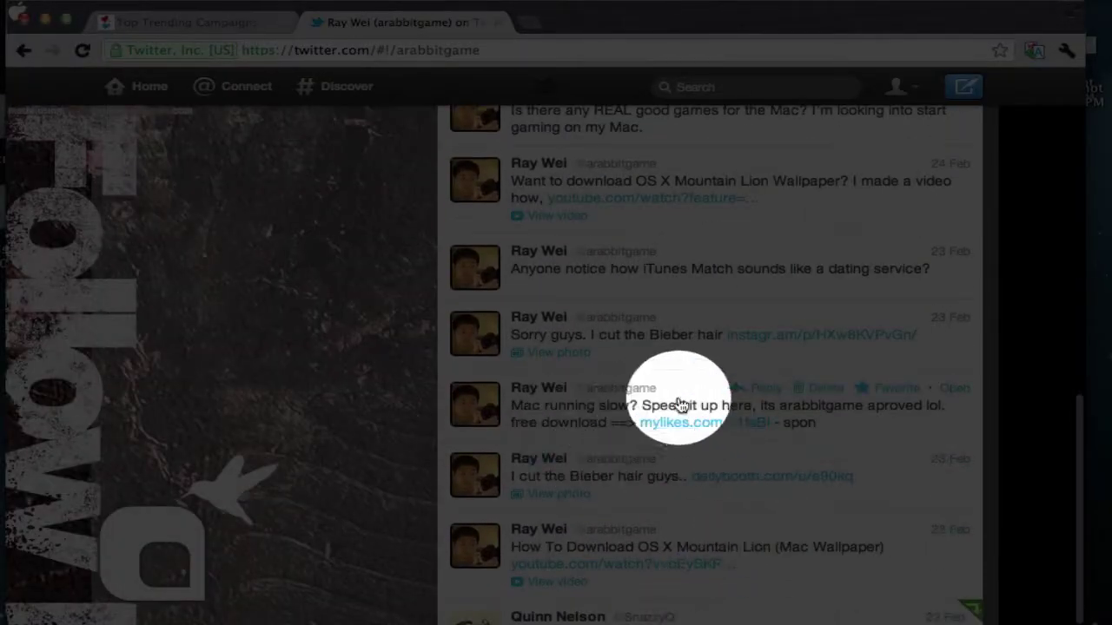
scroll(679, 414, "down", 10)
scroll(646, 491, "up", 20)
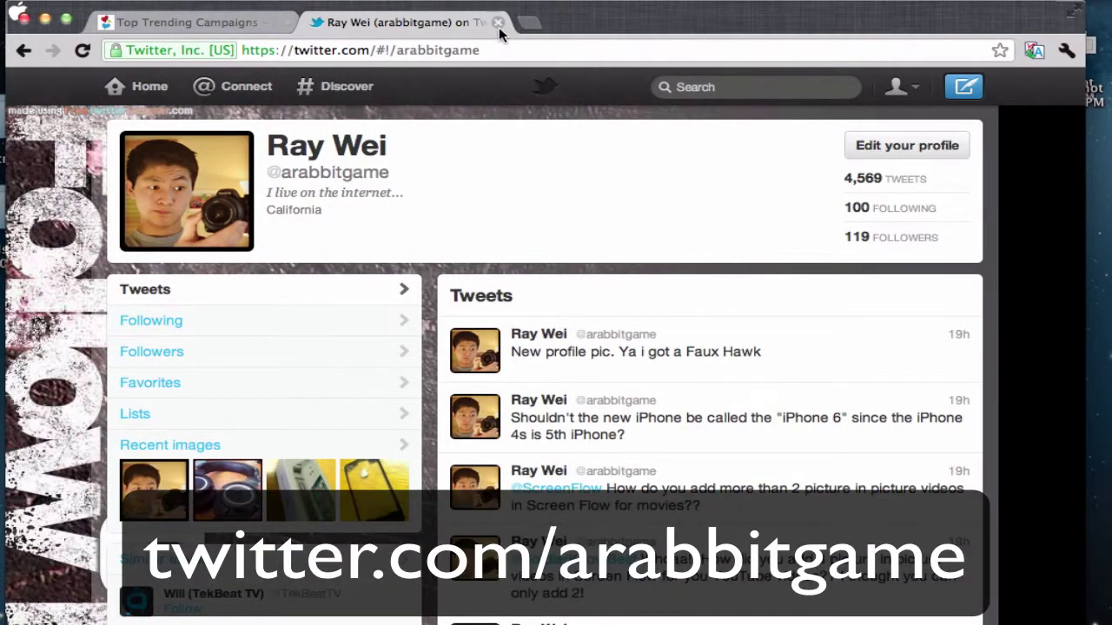
Step: Close the Twitter tab and show the text posts on the MyLikes profile
left_click(498, 24)
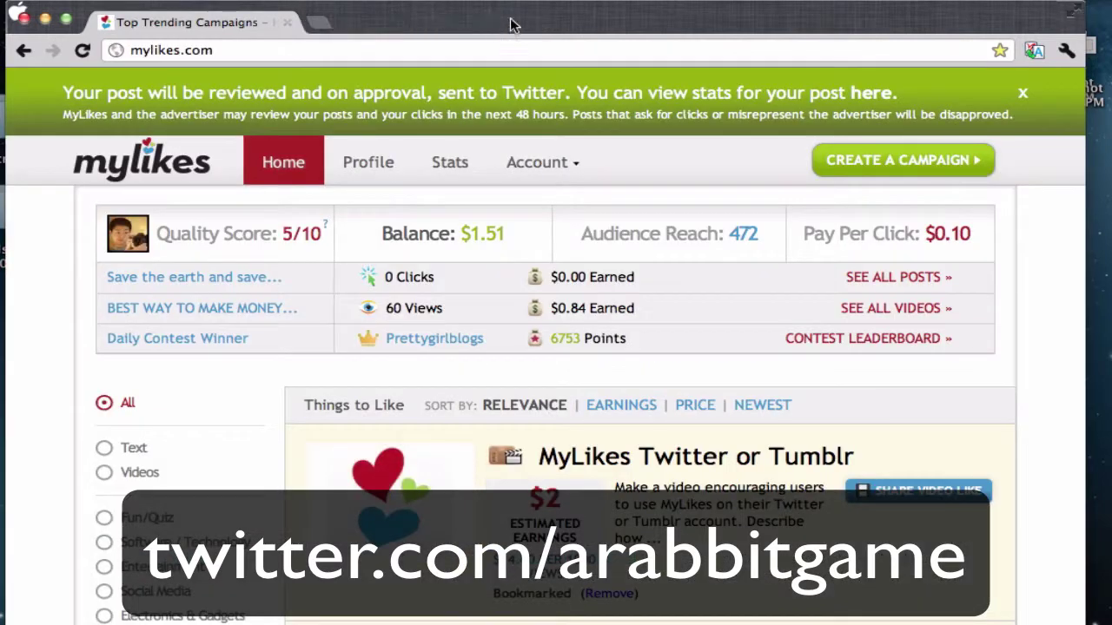
left_click_drag(582, 23, 571, 22)
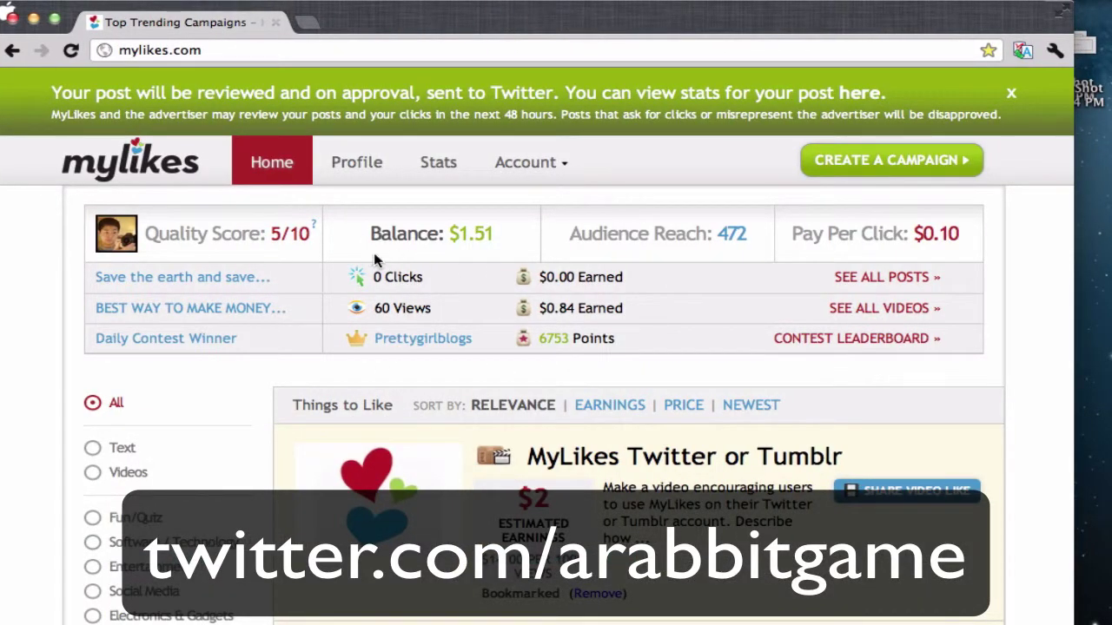
left_click(366, 172)
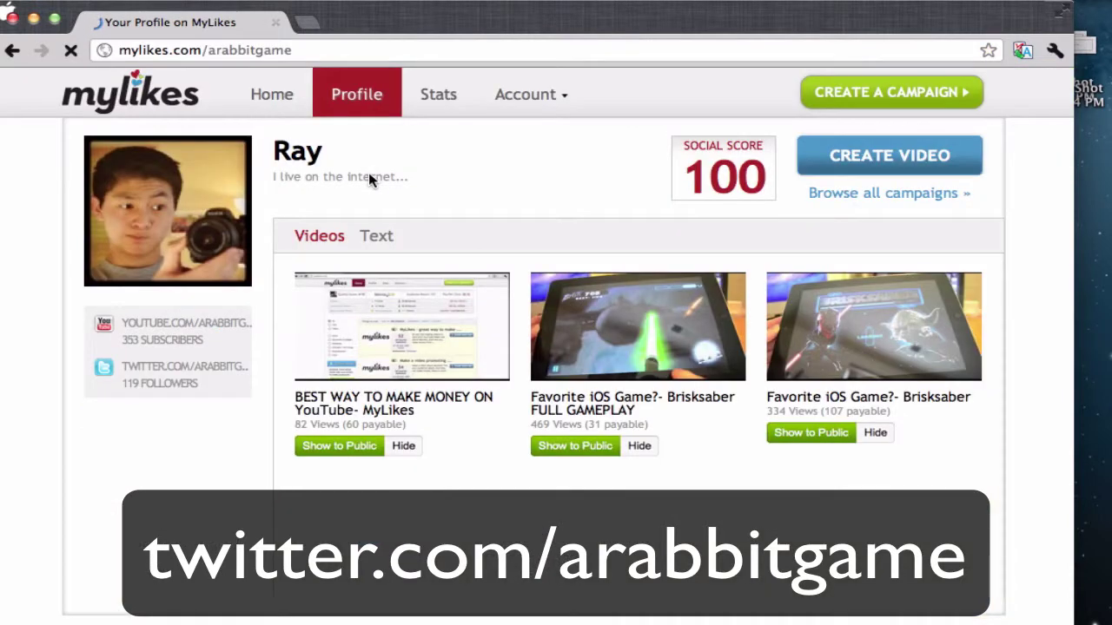
left_click(379, 239)
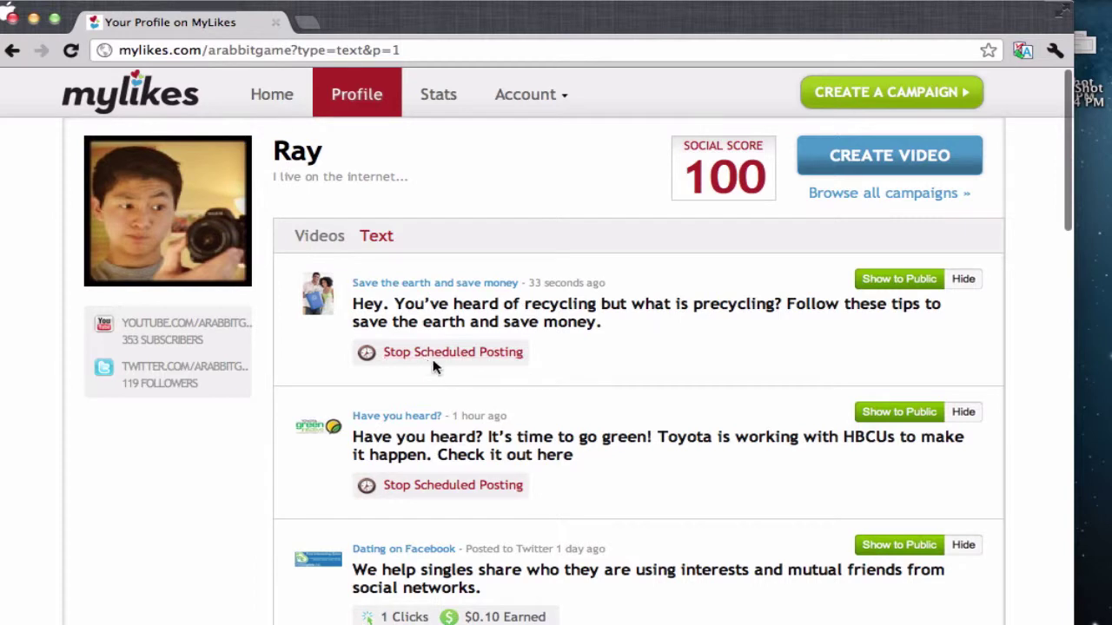
Step: Scroll the text posts to confirm the new Save the earth post, then return Home
scroll(500, 465, "down", 2)
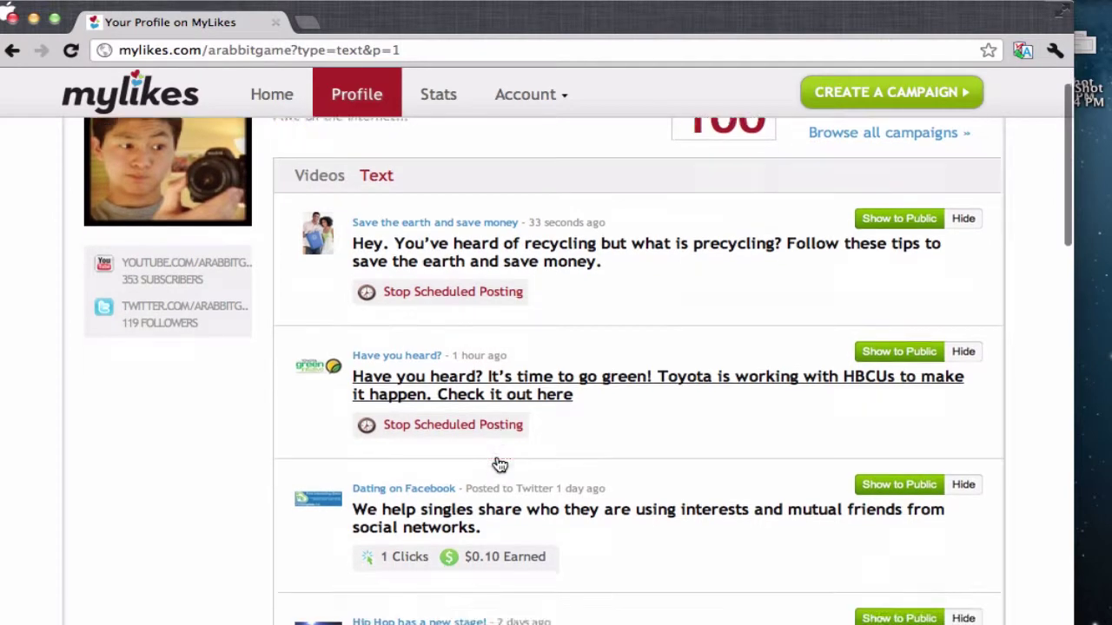
scroll(499, 465, "down", 3)
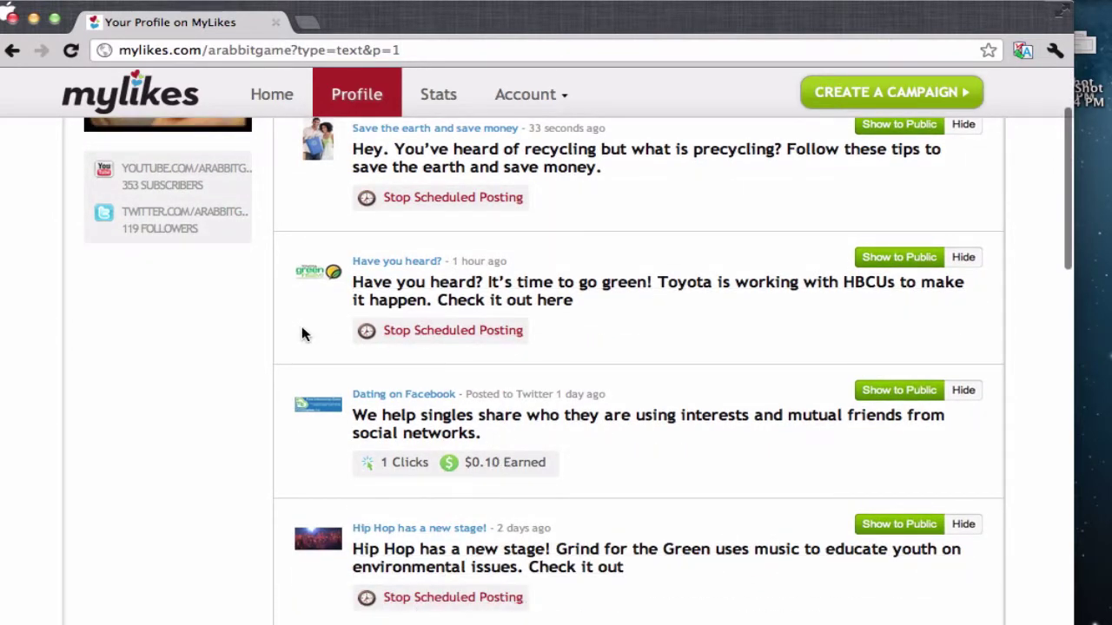
scroll(341, 330, "up", 3)
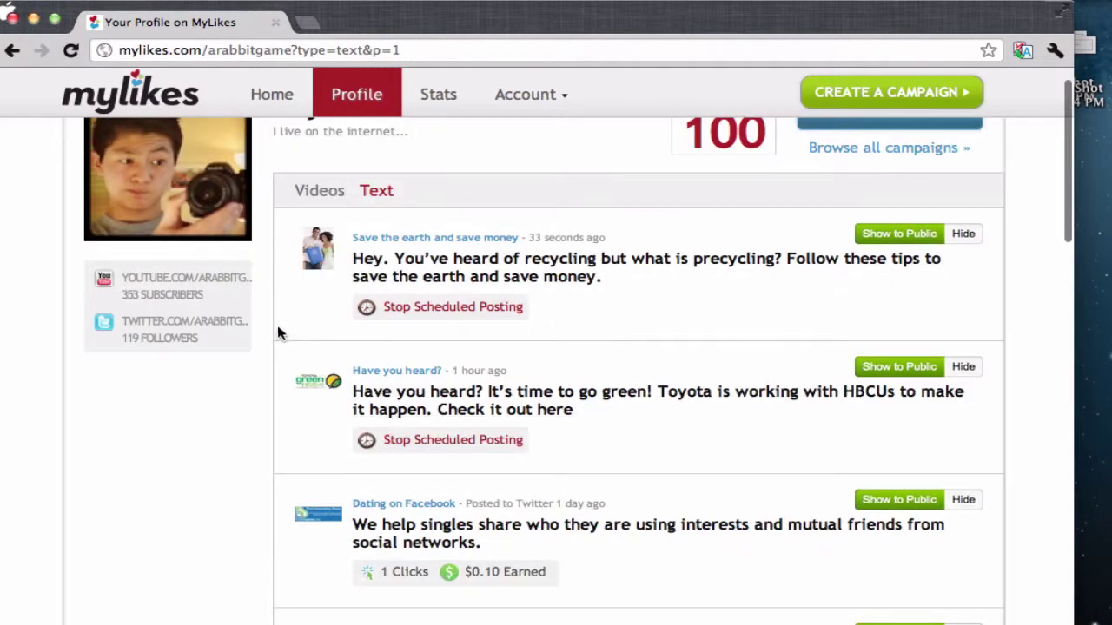
scroll(278, 330, "down", 4)
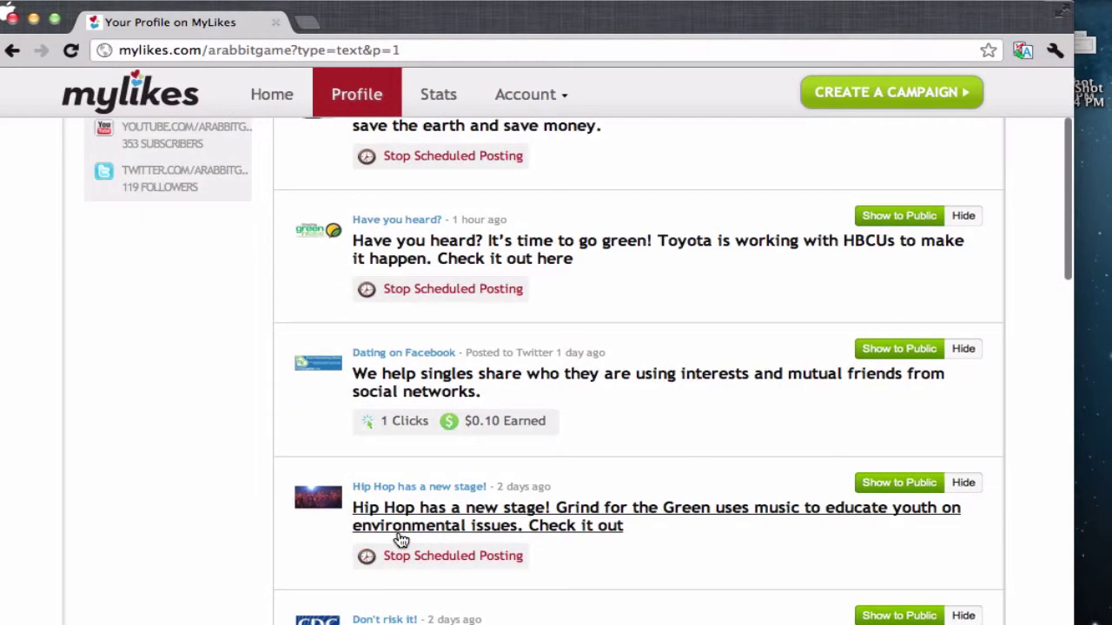
scroll(402, 541, "down", 5)
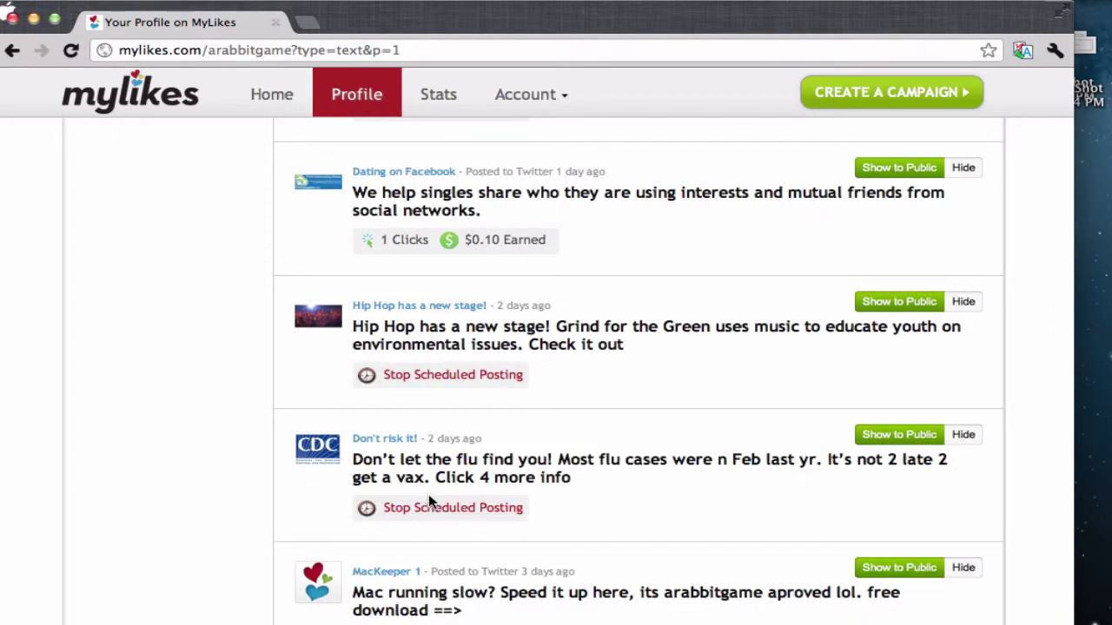
scroll(425, 499, "up", 7)
scroll(443, 486, "down", 6)
scroll(452, 504, "up", 9)
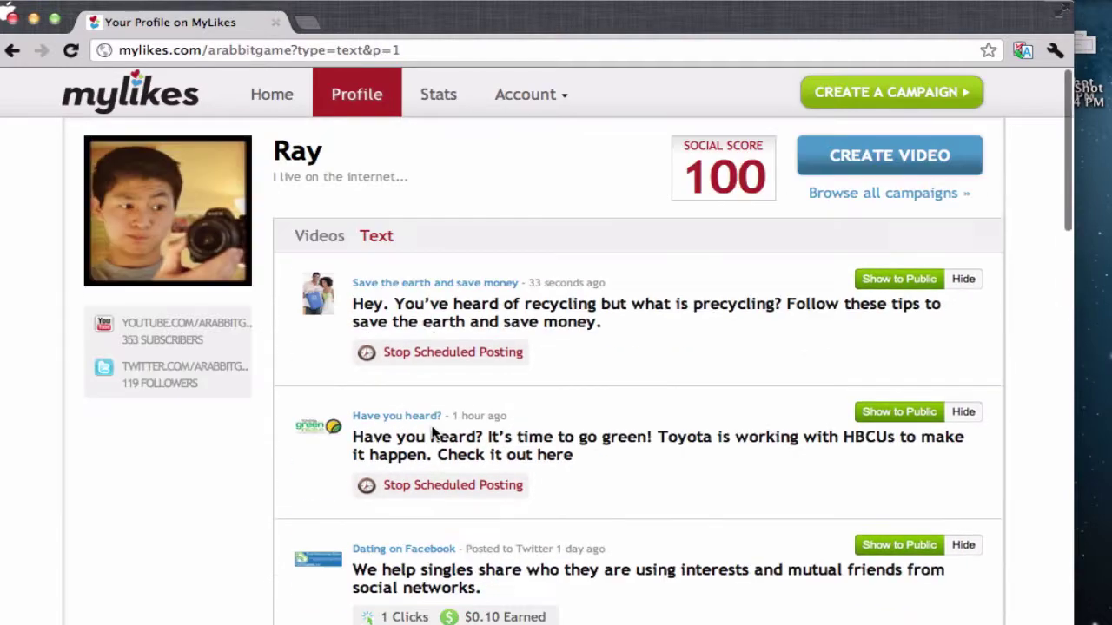
scroll(491, 565, "down", 6)
scroll(434, 397, "up", 6)
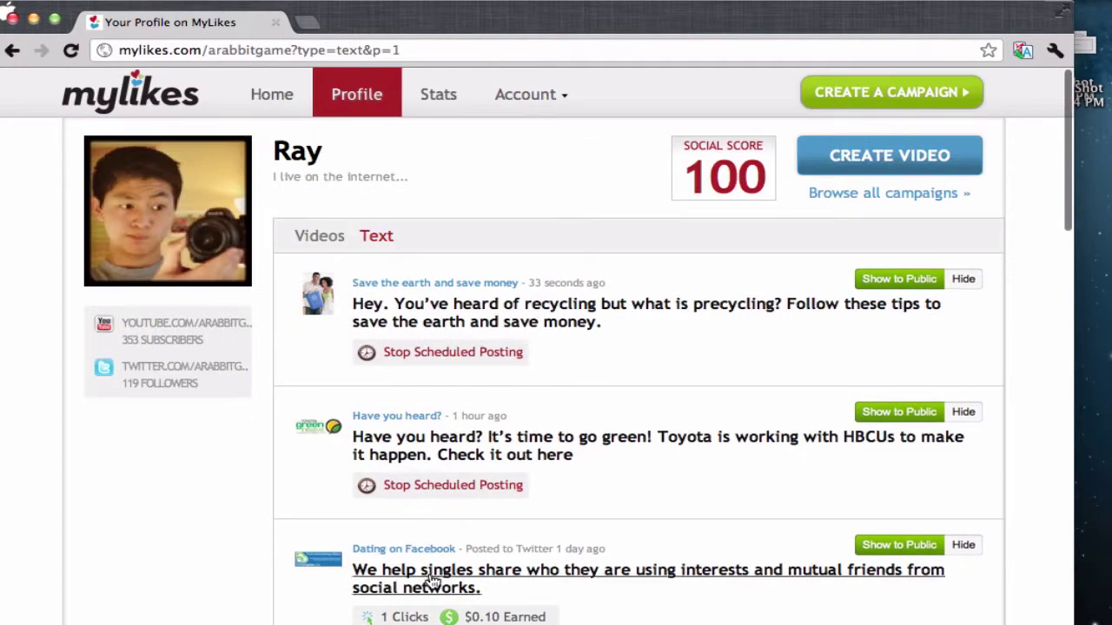
scroll(480, 617, "down", 15)
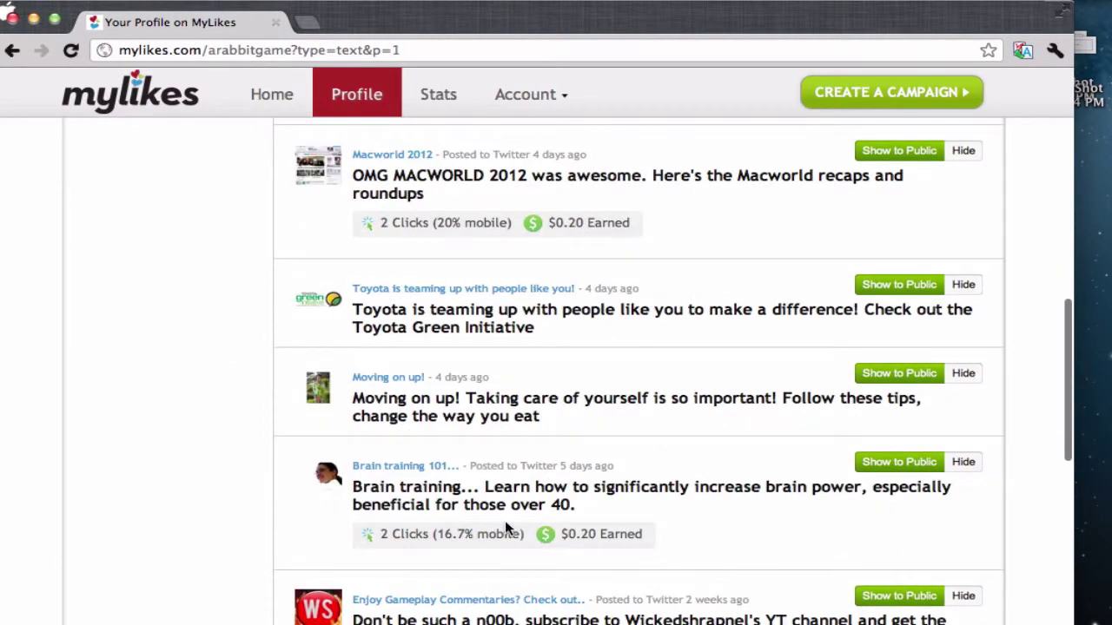
scroll(506, 547, "up", 10)
scroll(430, 228, "up", 10)
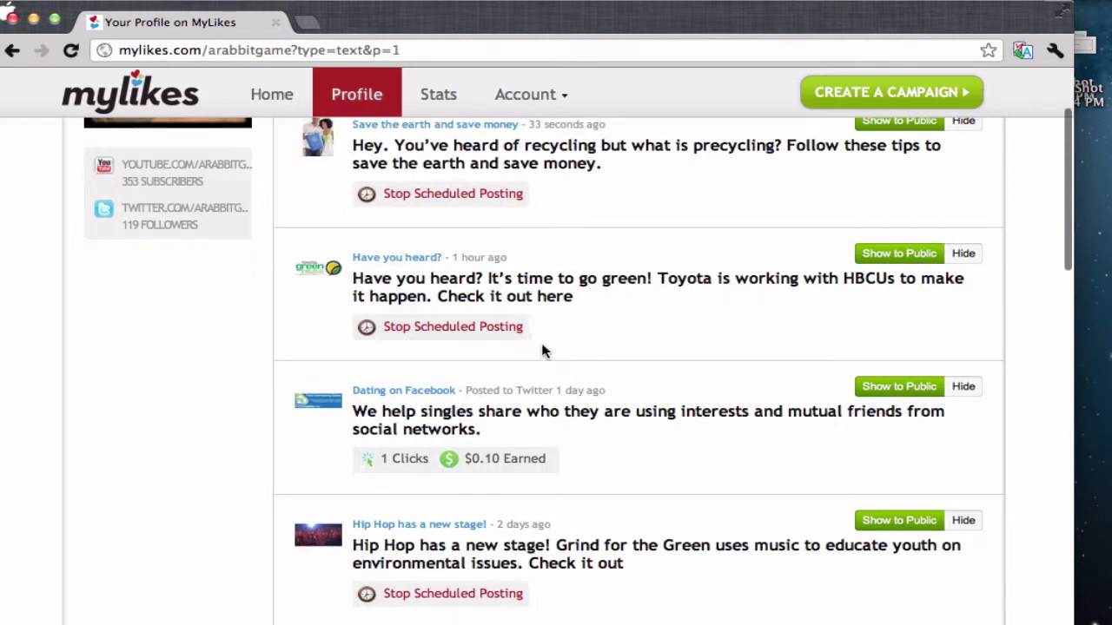
left_click(261, 94)
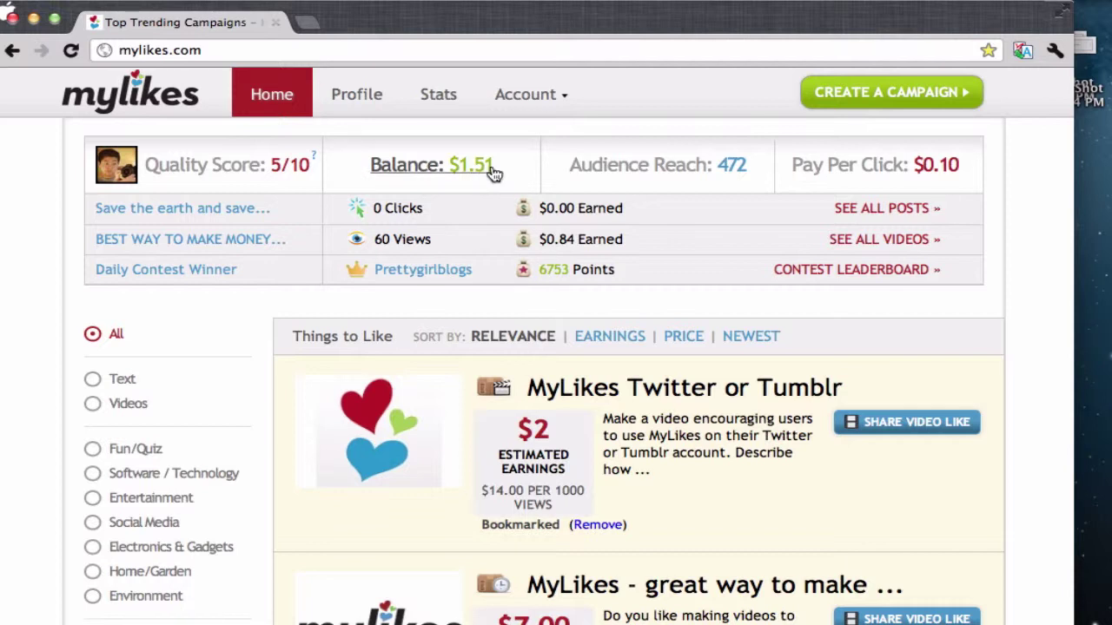
Step: Select the full invite-friends sign-up link in the Tell Your Friends field
left_click(516, 99)
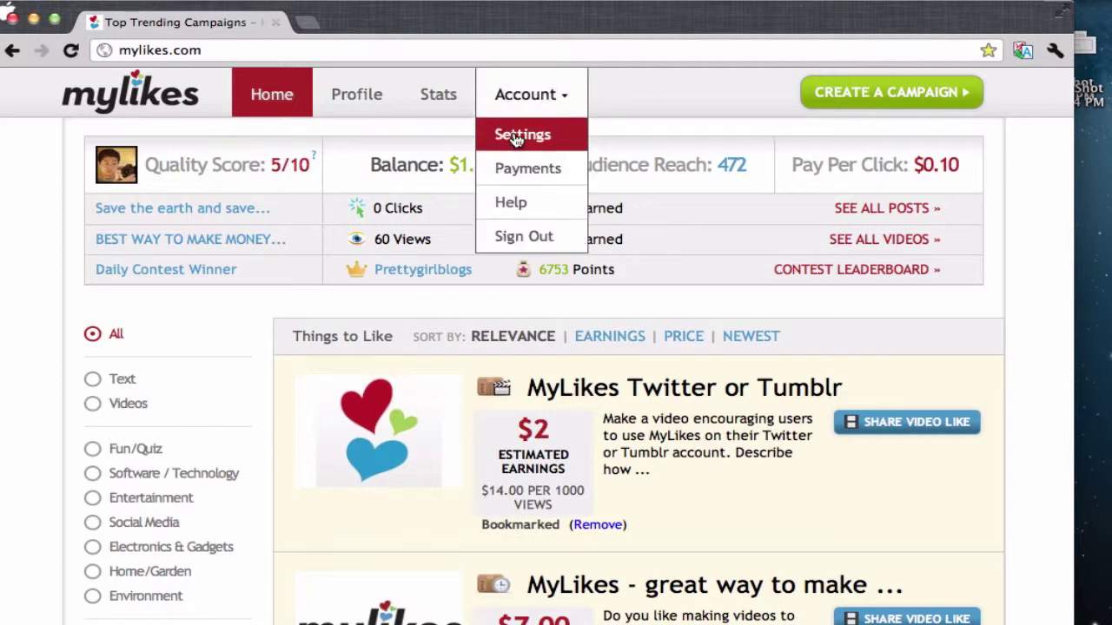
left_click(488, 299)
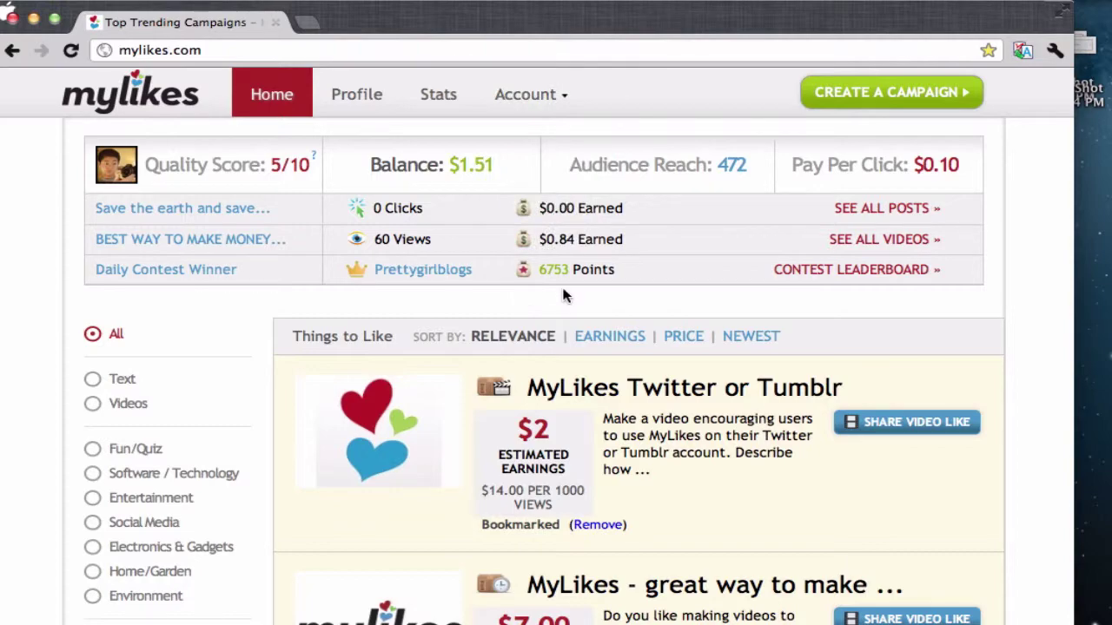
scroll(318, 424, "down", 10)
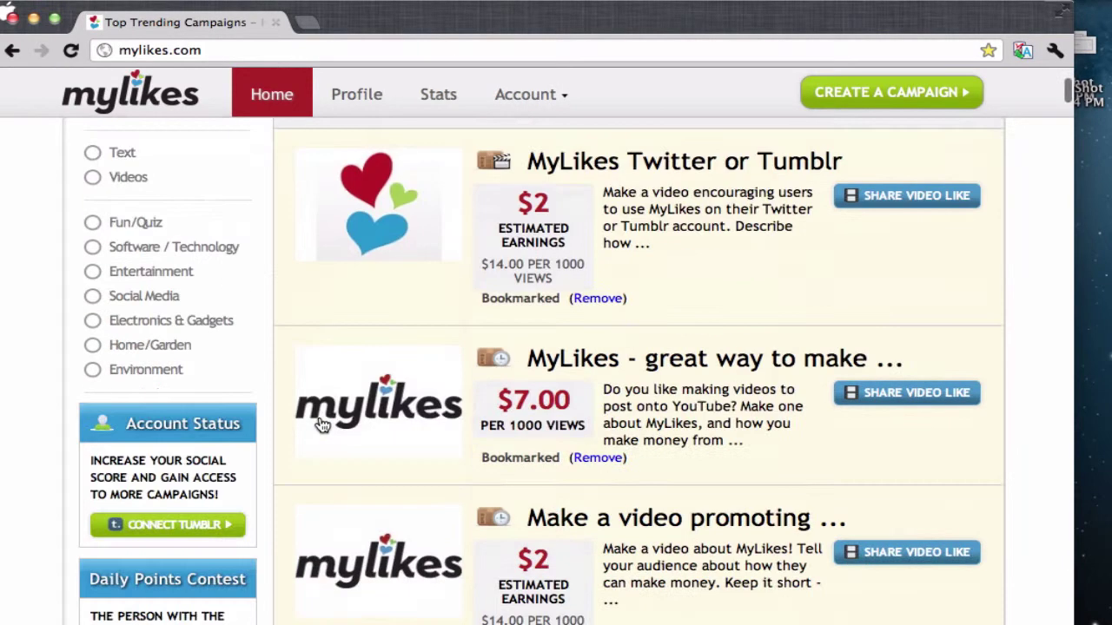
left_click(186, 502)
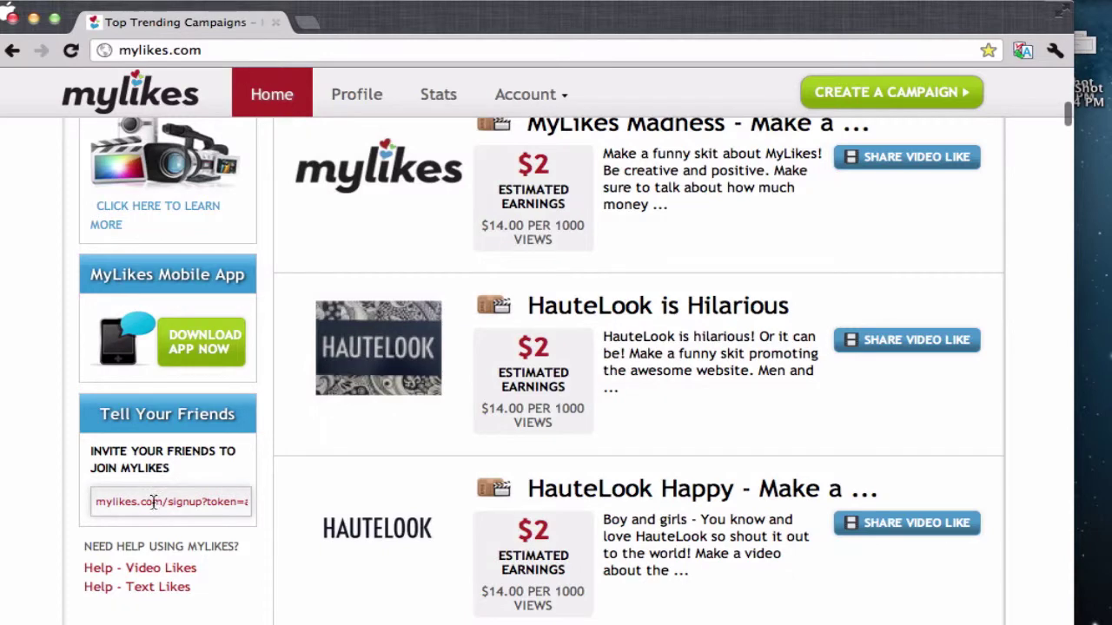
key("super+a")
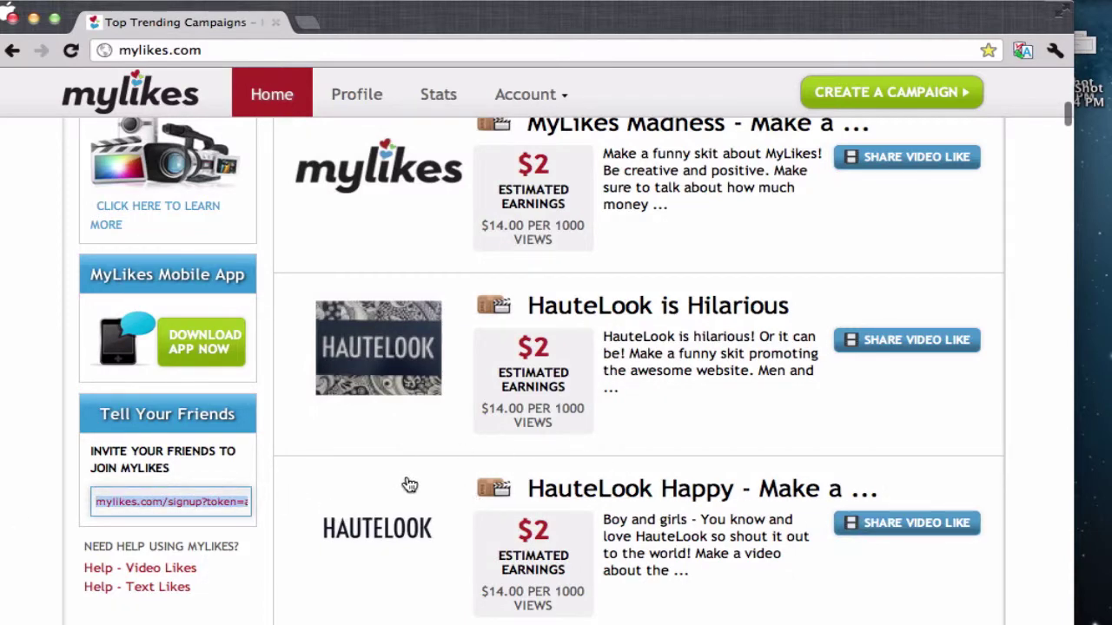
scroll(405, 473, "up", 10)
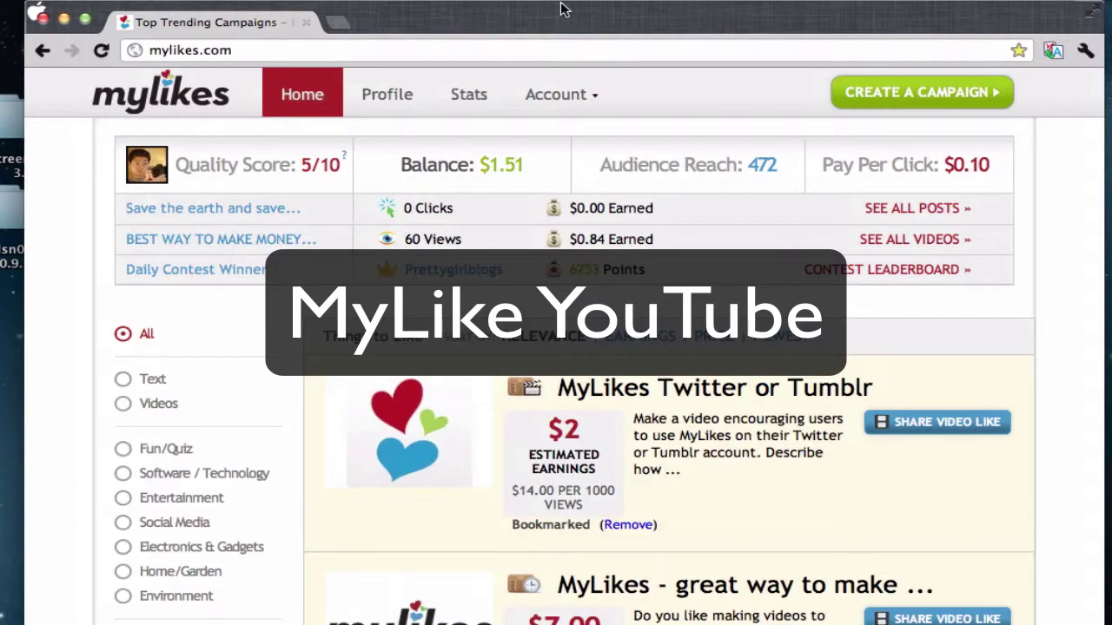
scroll(306, 481, "down", 9)
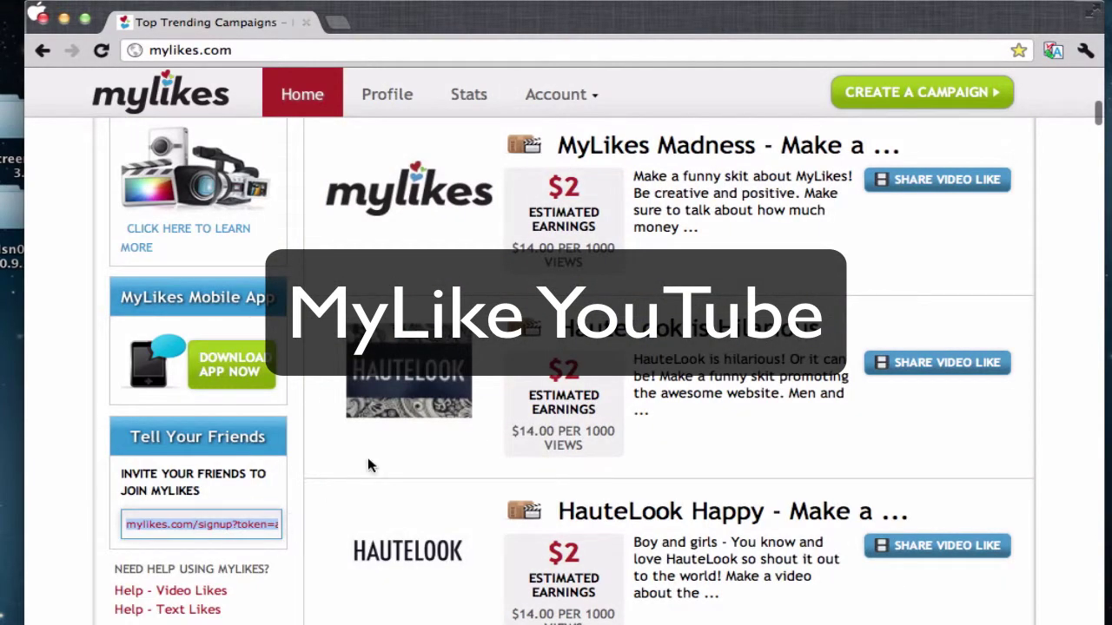
scroll(399, 443, "up", 6)
scroll(417, 434, "down", 6)
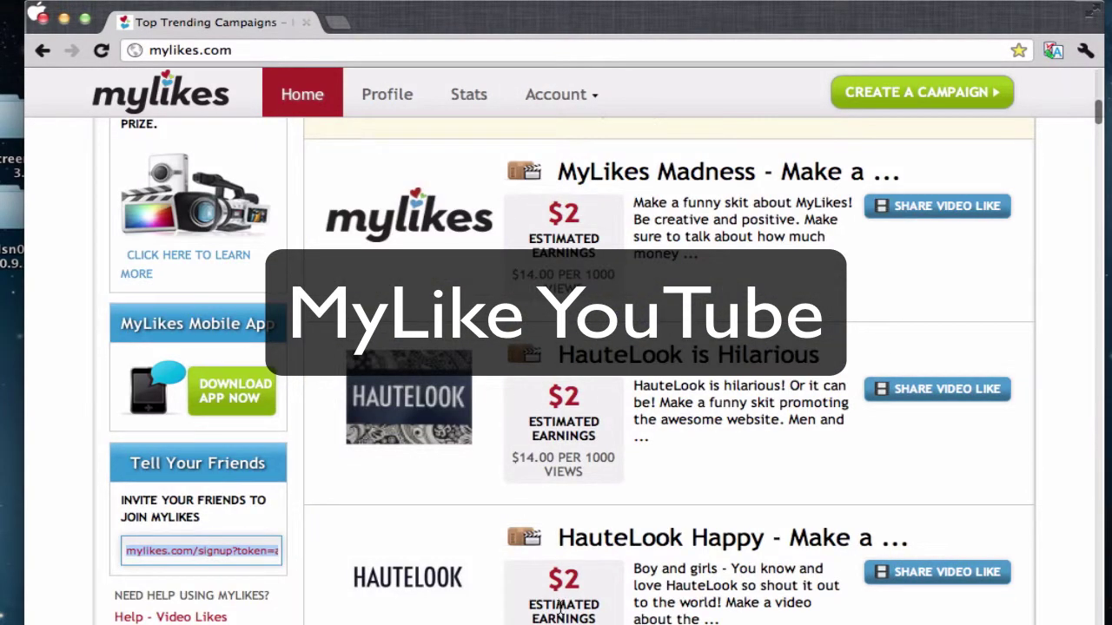
scroll(560, 608, "up", 10)
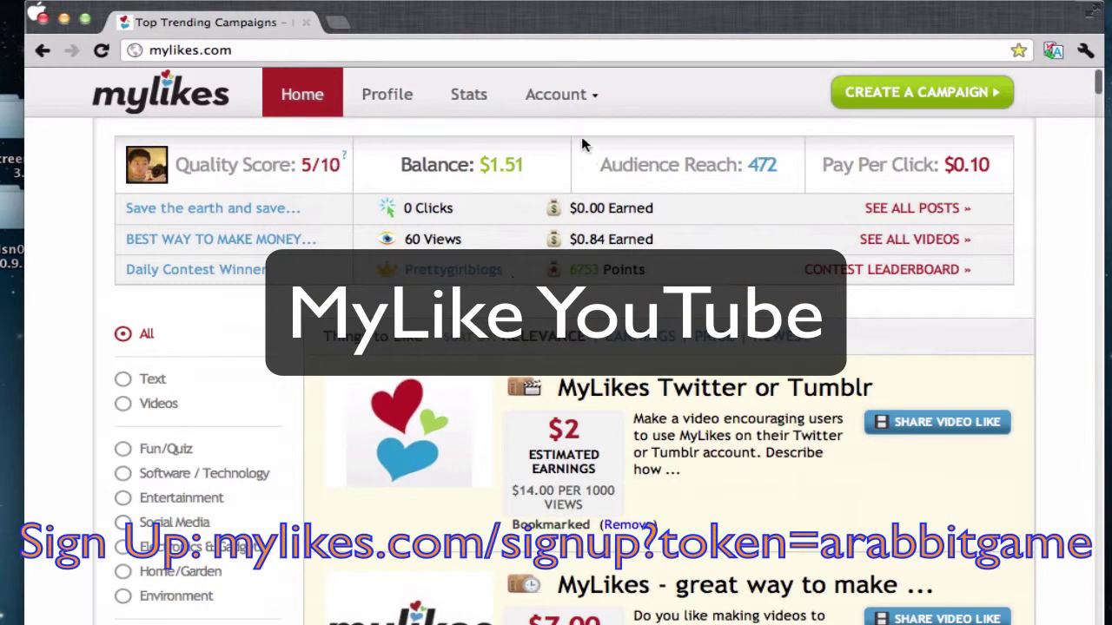